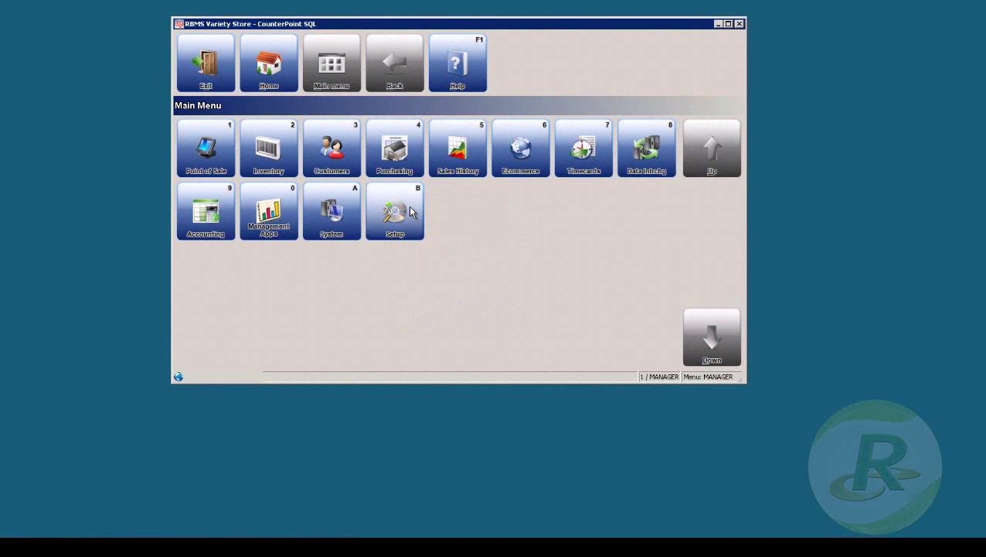
Step: Navigate Setup > System > Users to reach the Users functions menu
{"action": "left_click", "coordinate": [395, 210]}
{"action": "left_click", "coordinate": [193, 152]}
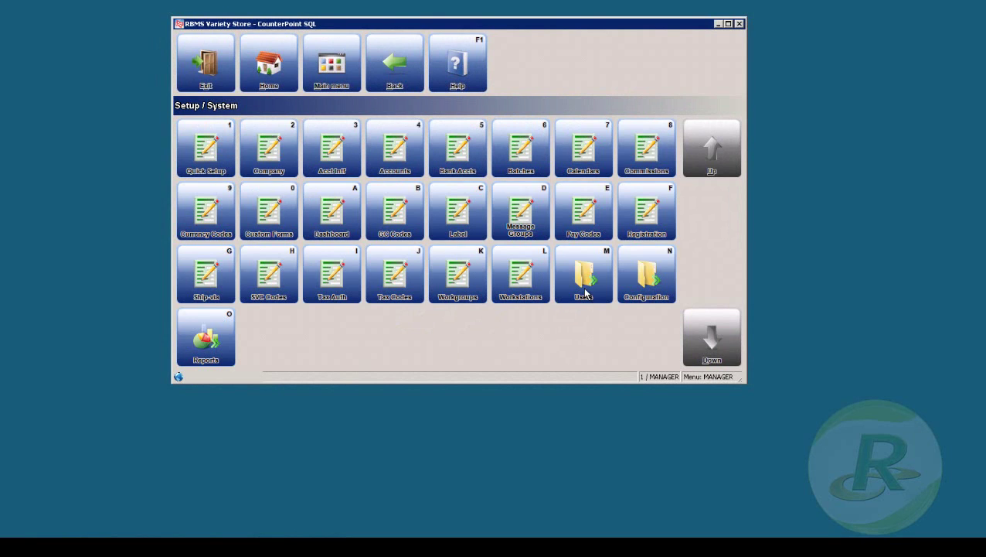
{"action": "left_click", "coordinate": [585, 292]}
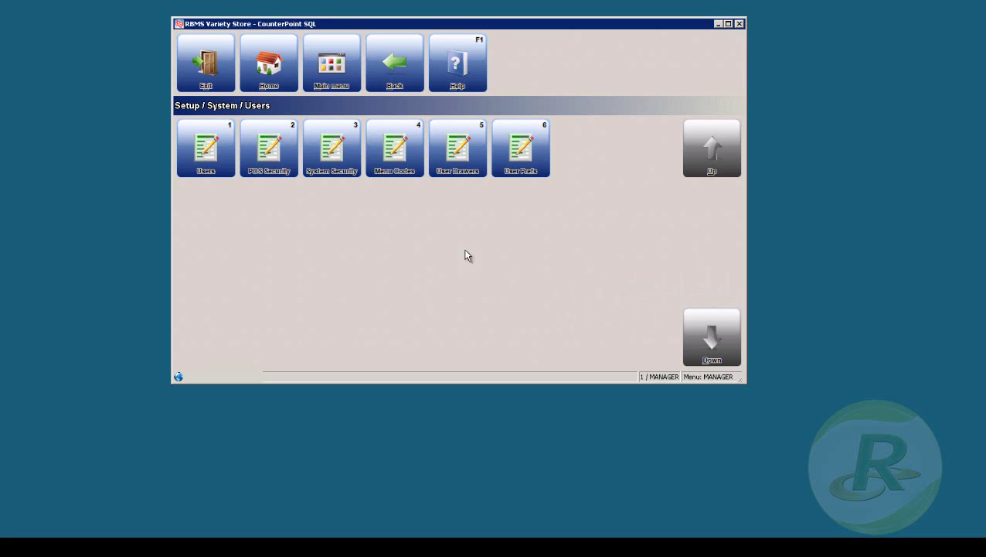
Step: Open the Users form, dismiss the lookup, and enter TEST as a new user ID
{"action": "left_click", "coordinate": [225, 160]}
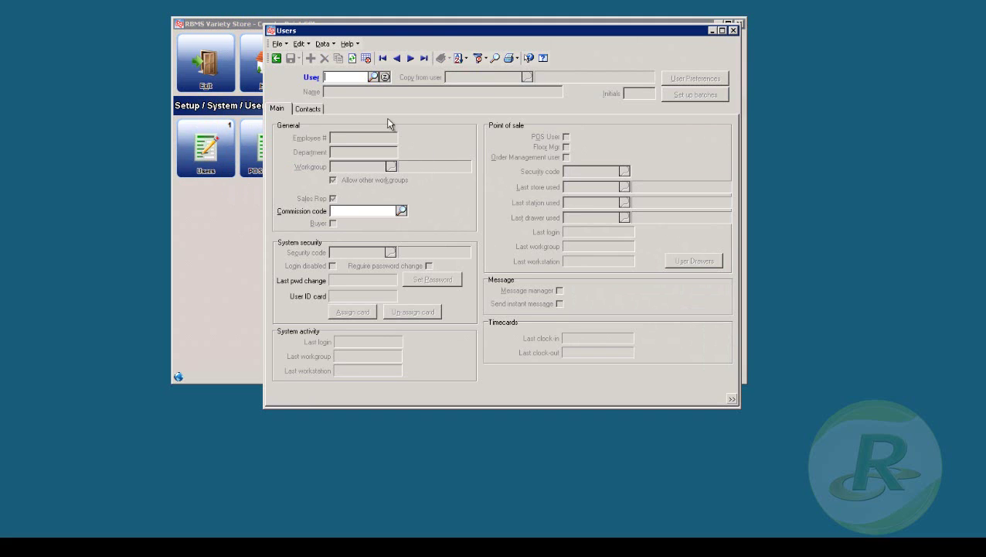
{"action": "left_click", "coordinate": [374, 77]}
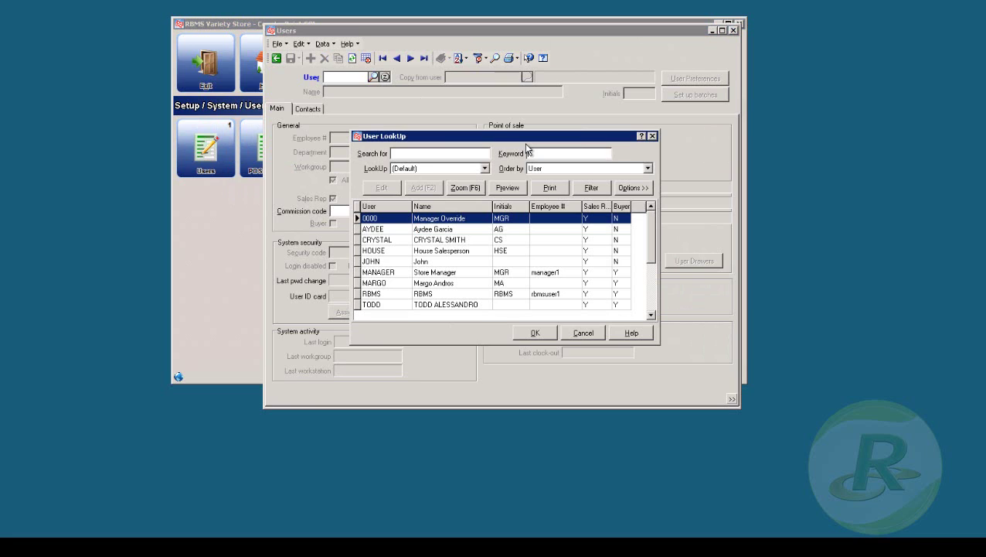
{"action": "left_click", "coordinate": [584, 333]}
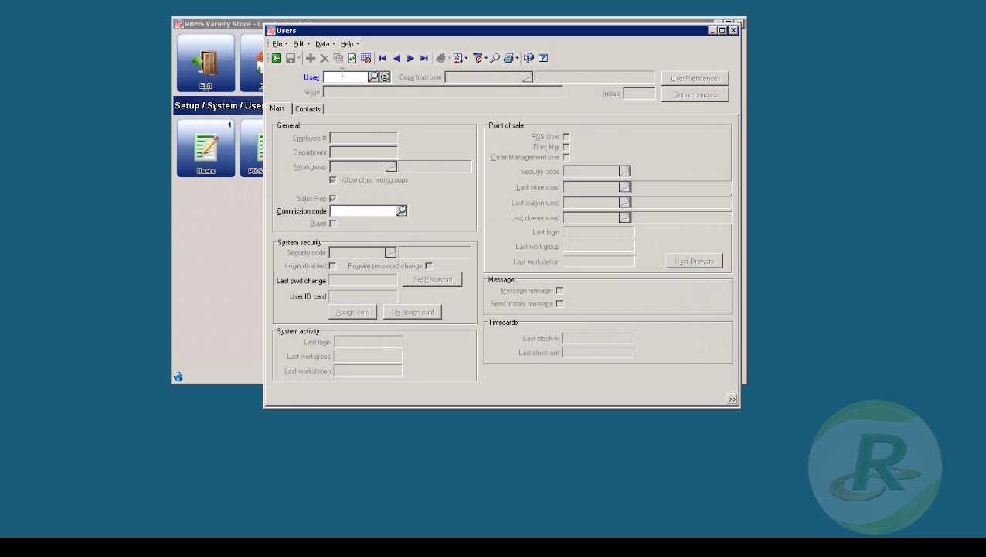
{"action": "type", "text": "TEST"}
{"action": "key", "text": "Tab"}
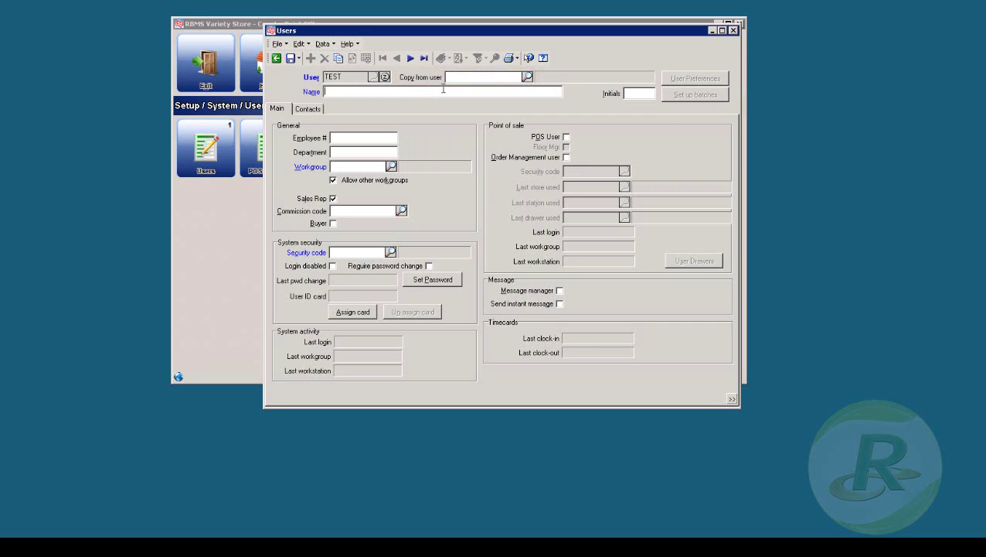
Step: Name the user 'Test Test', assign Workgroup 1 and system security code POS
{"action": "type", "text": "Test Test"}
{"action": "left_click", "coordinate": [392, 167]}
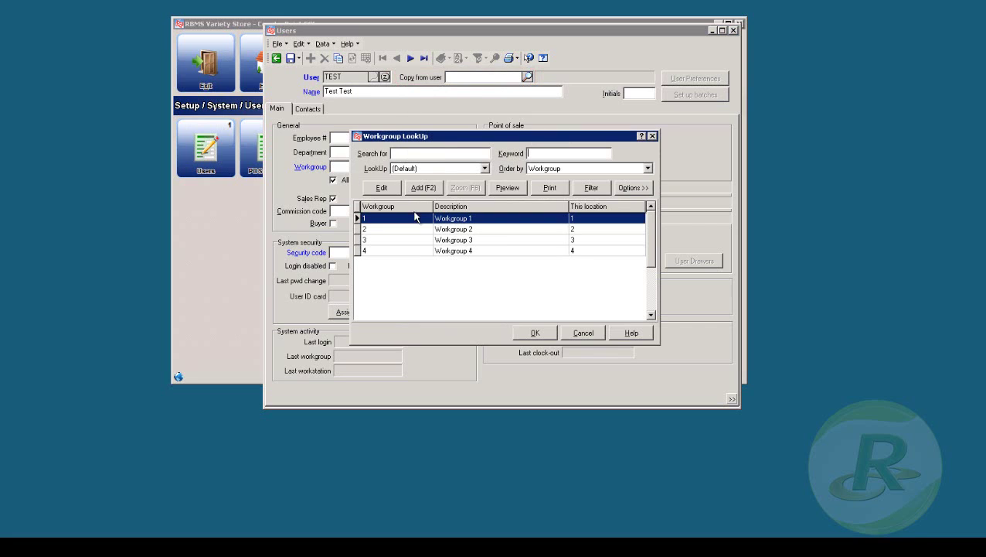
{"action": "left_click", "coordinate": [536, 331]}
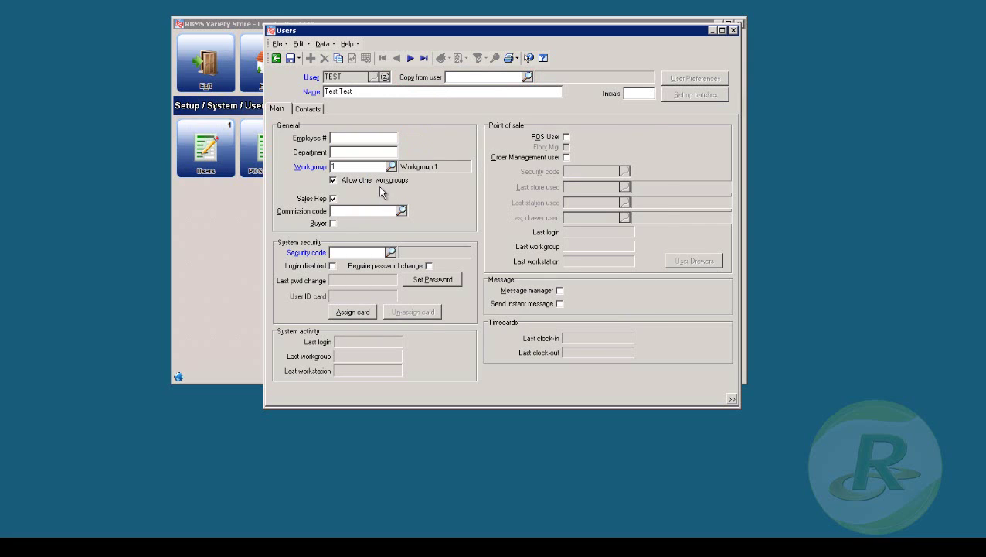
{"action": "left_click", "coordinate": [390, 252]}
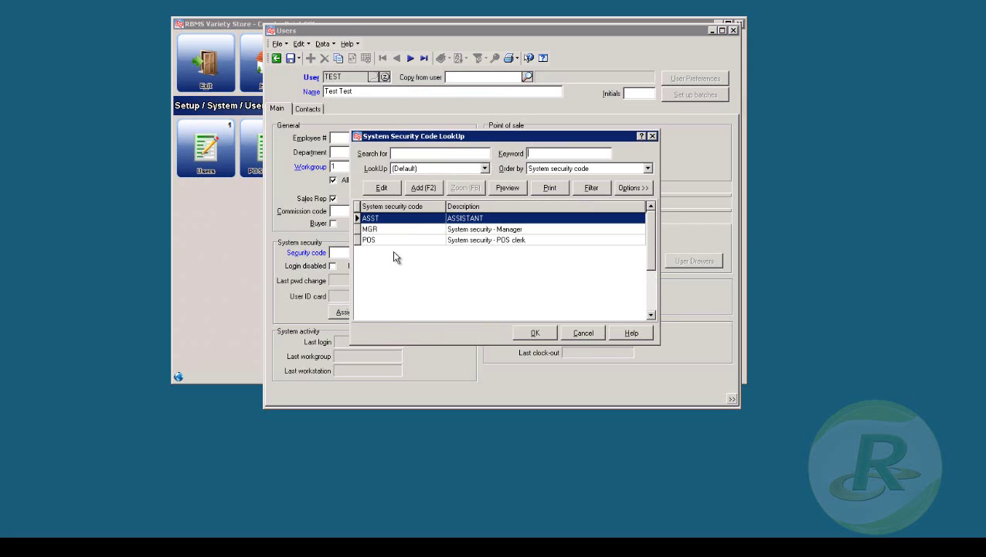
{"action": "left_click", "coordinate": [458, 241]}
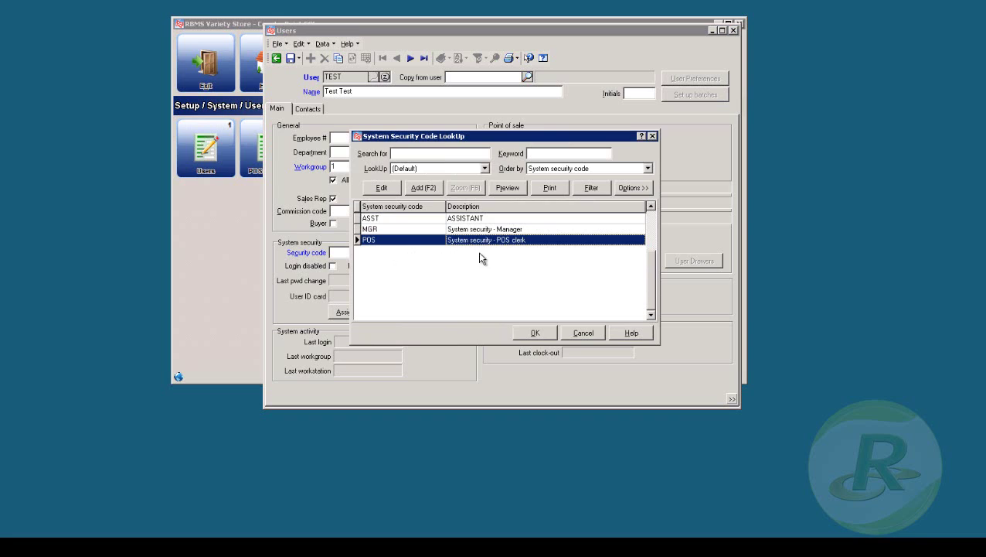
{"action": "left_click", "coordinate": [535, 334]}
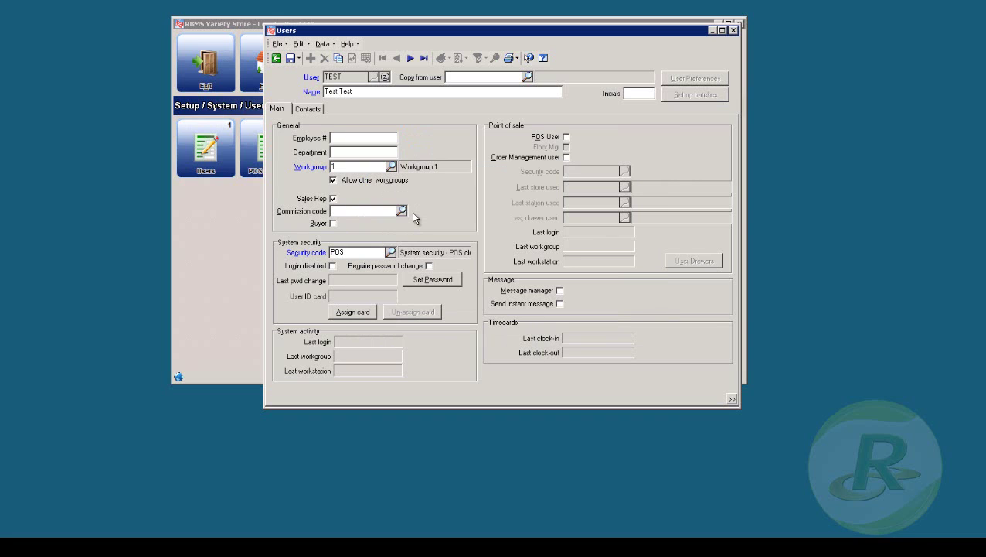
Step: Mark TEST as a POS user with point-of-sale security code POS
{"action": "left_click", "coordinate": [566, 137]}
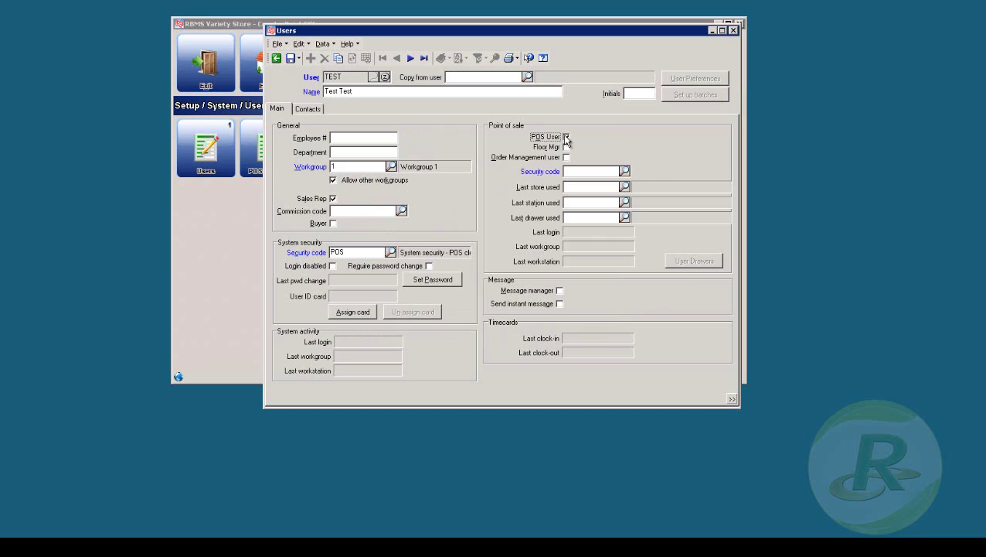
{"action": "left_click", "coordinate": [625, 172]}
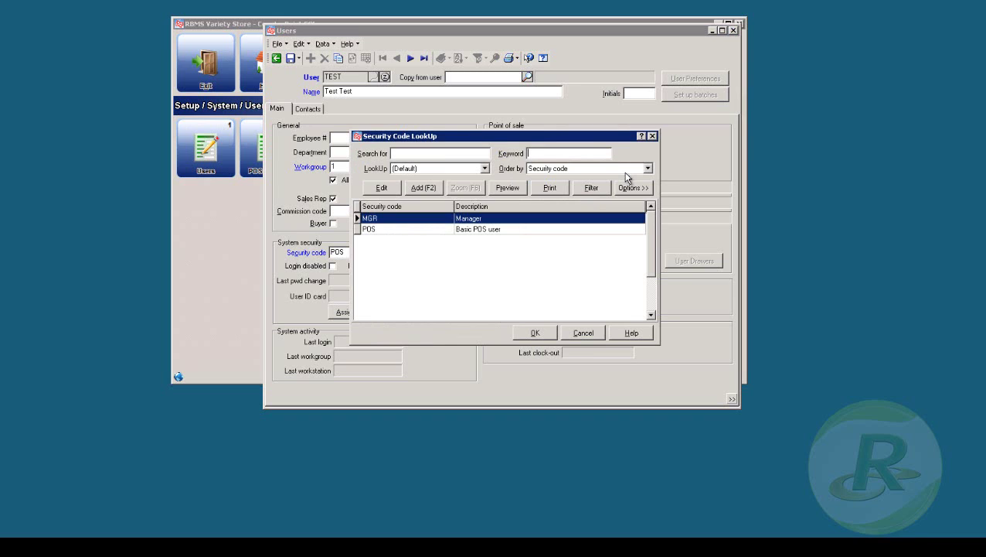
{"action": "left_click", "coordinate": [449, 228]}
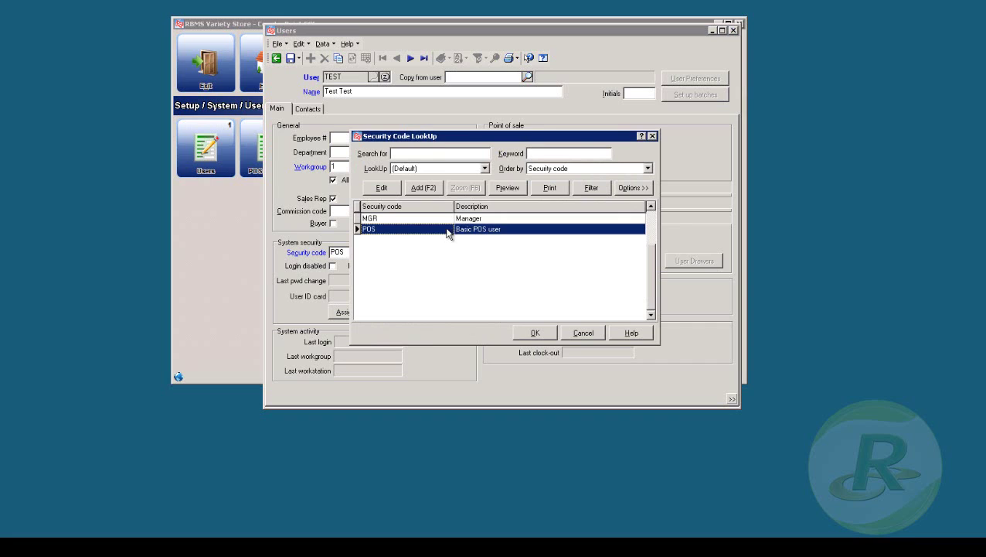
{"action": "left_click", "coordinate": [536, 332]}
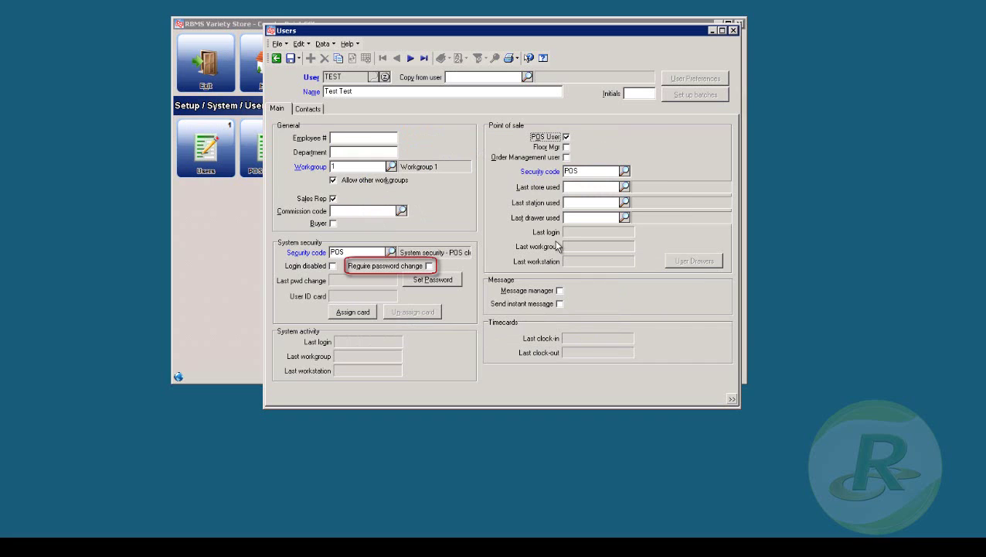
Step: Set the user's password, save user TEST, and close the Users form
{"action": "left_click", "coordinate": [440, 286]}
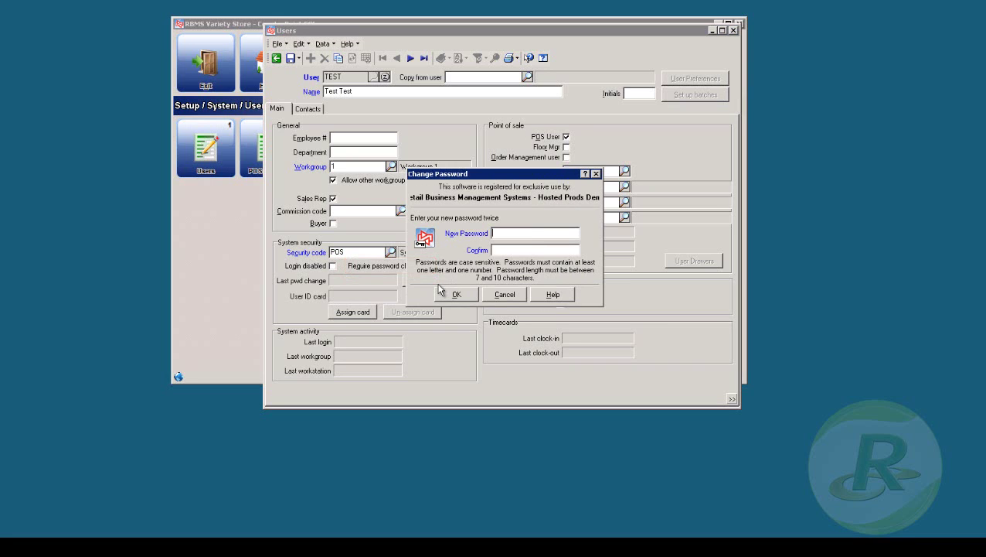
{"action": "type", "text": "**********"}
{"action": "key", "text": "shift+Home"}
{"action": "key", "text": "BackSpace"}
{"action": "type", "text": "test123"}
{"action": "left_click", "coordinate": [439, 291]}
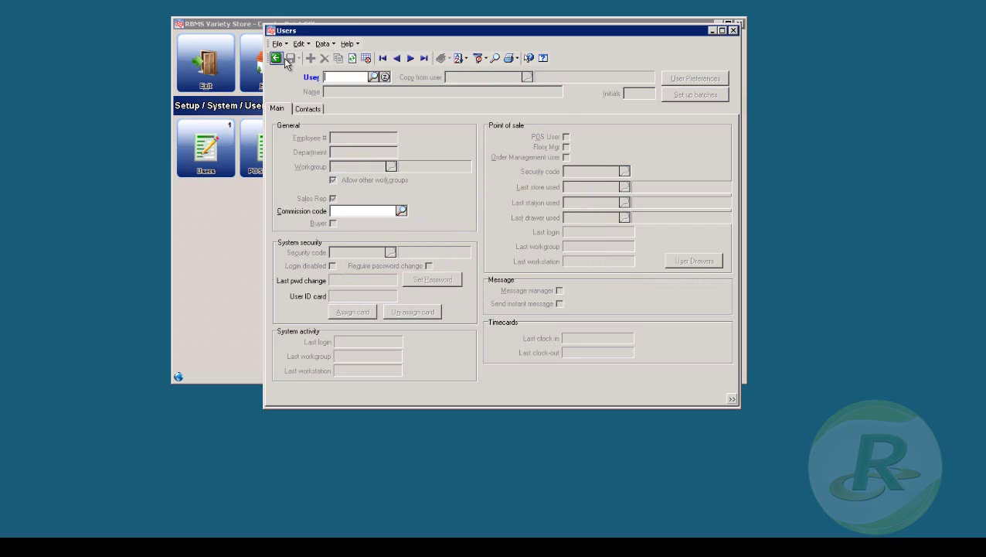
{"action": "left_click", "coordinate": [282, 58]}
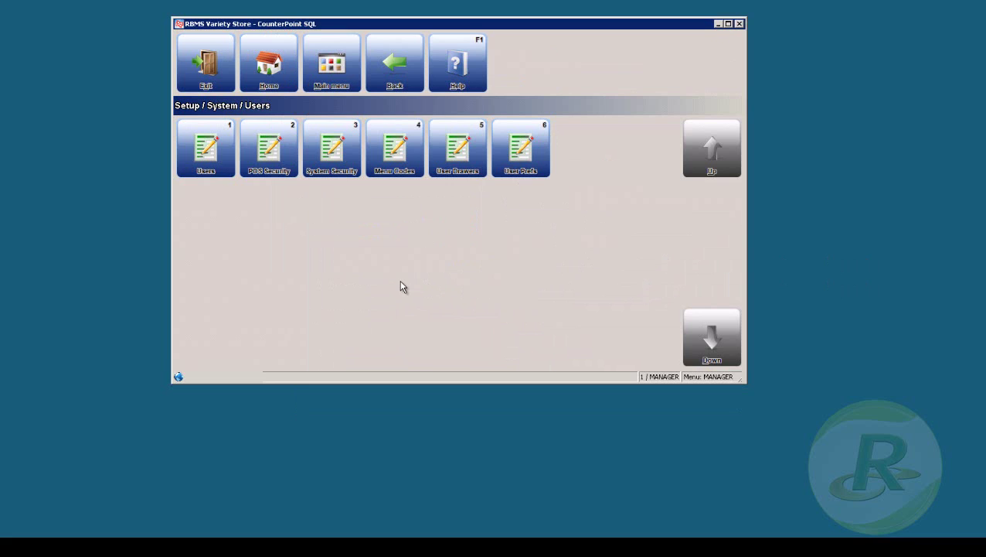
Step: Load the POS security code in Point of Sale Security Codes
{"action": "left_click", "coordinate": [292, 166]}
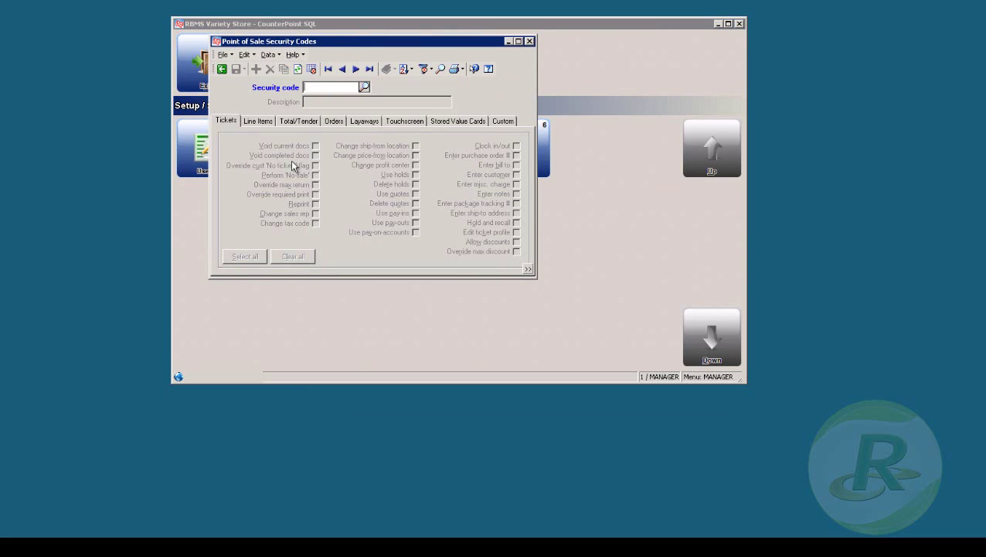
{"action": "left_click", "coordinate": [363, 86]}
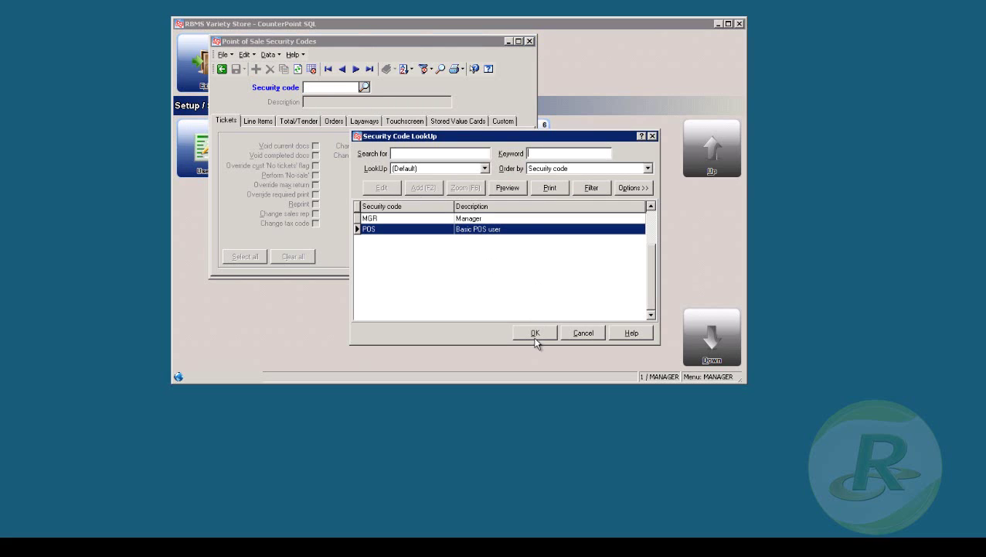
{"action": "left_click", "coordinate": [534, 333]}
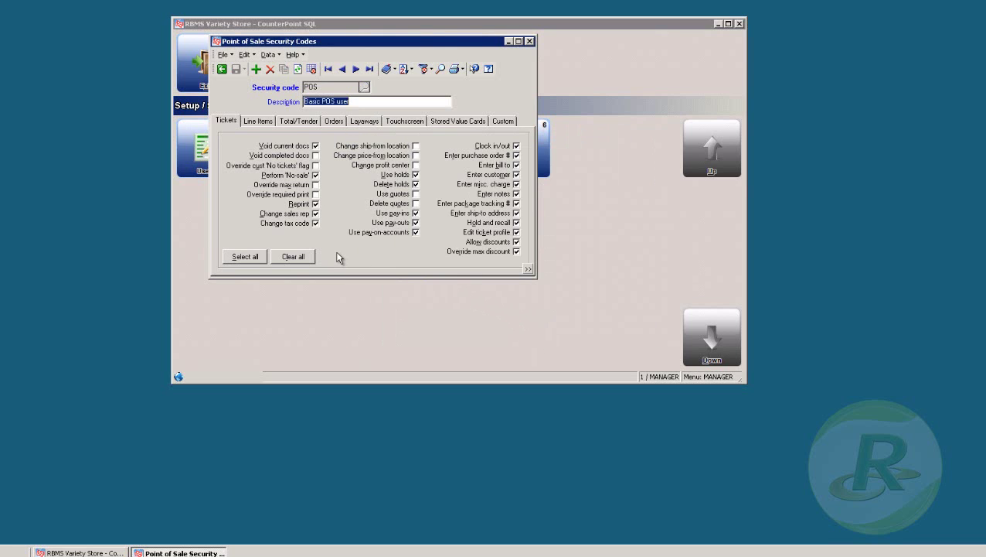
Step: Review POS code permissions on Line Items, Total/Tender, Orders, Layaways and Touchscreen tabs
{"action": "left_click", "coordinate": [258, 121]}
{"action": "left_click", "coordinate": [301, 121]}
{"action": "left_click", "coordinate": [340, 121]}
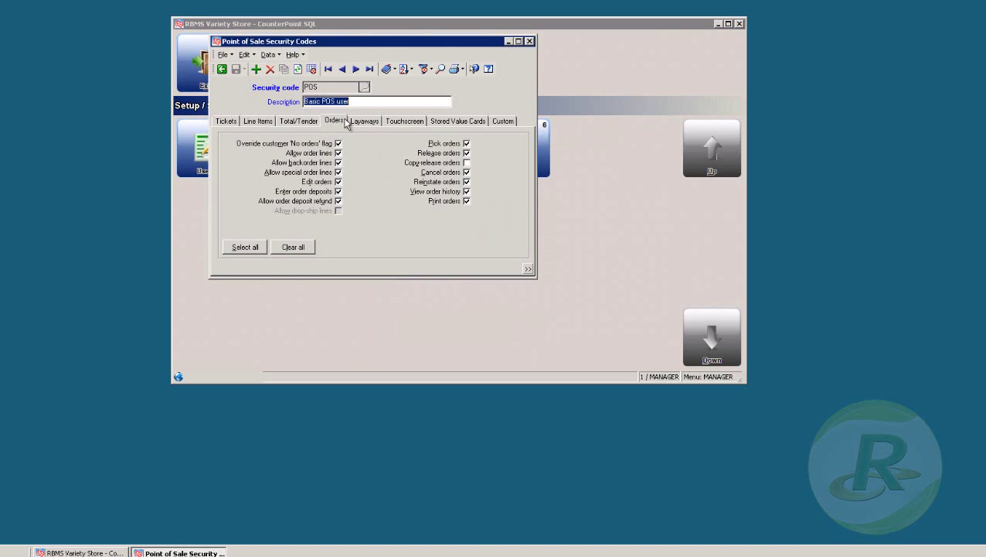
{"action": "left_click", "coordinate": [370, 121]}
{"action": "left_click", "coordinate": [409, 121]}
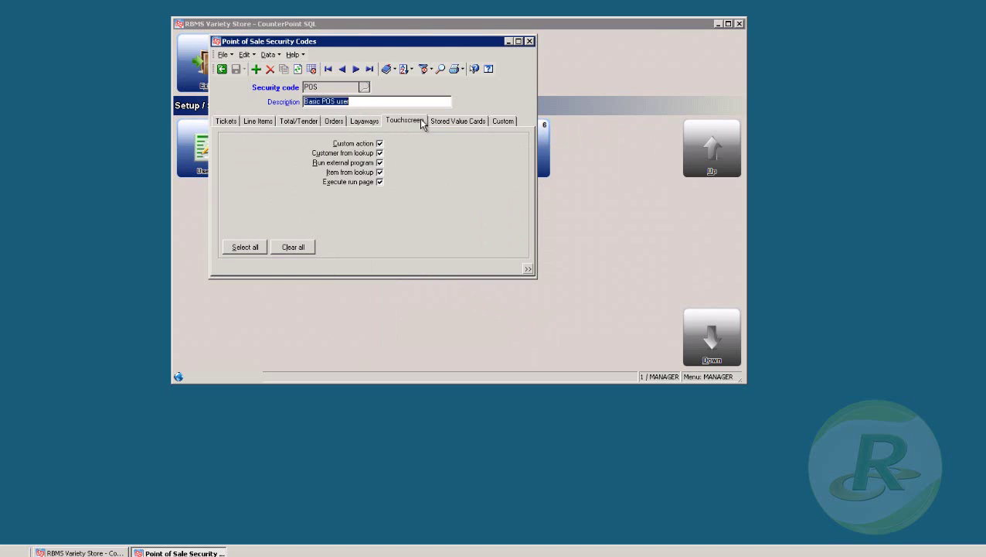
{"action": "left_click", "coordinate": [528, 40]}
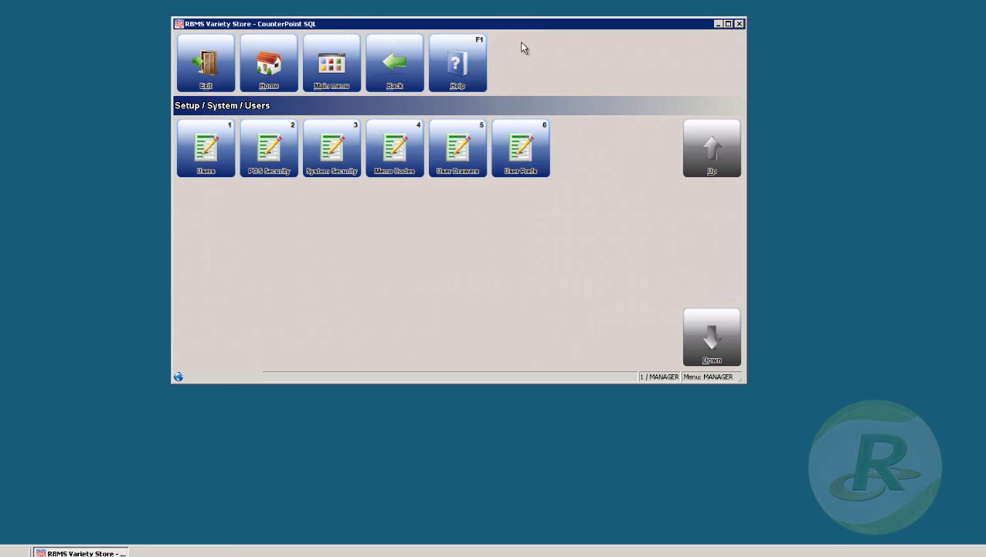
{"action": "left_click", "coordinate": [336, 141]}
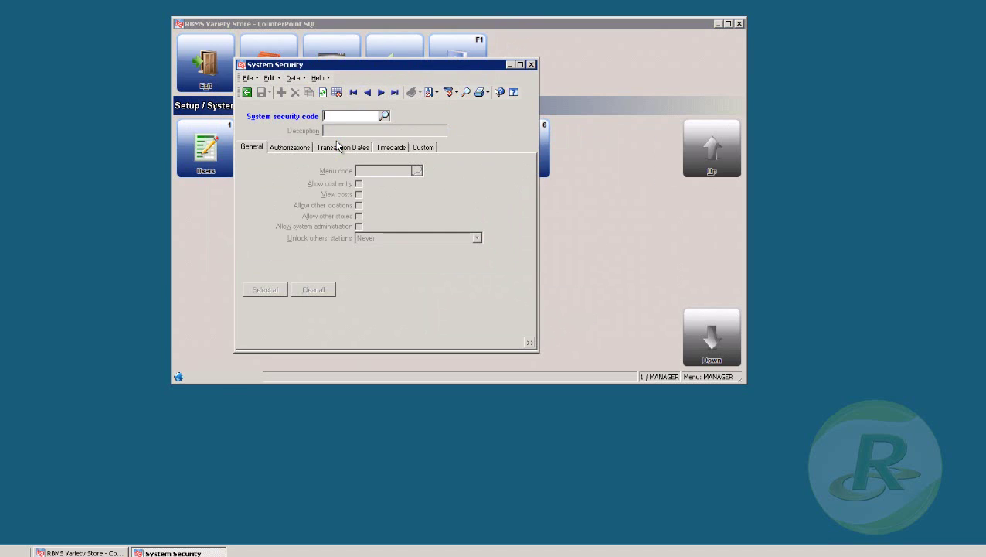
{"action": "left_click", "coordinate": [384, 116]}
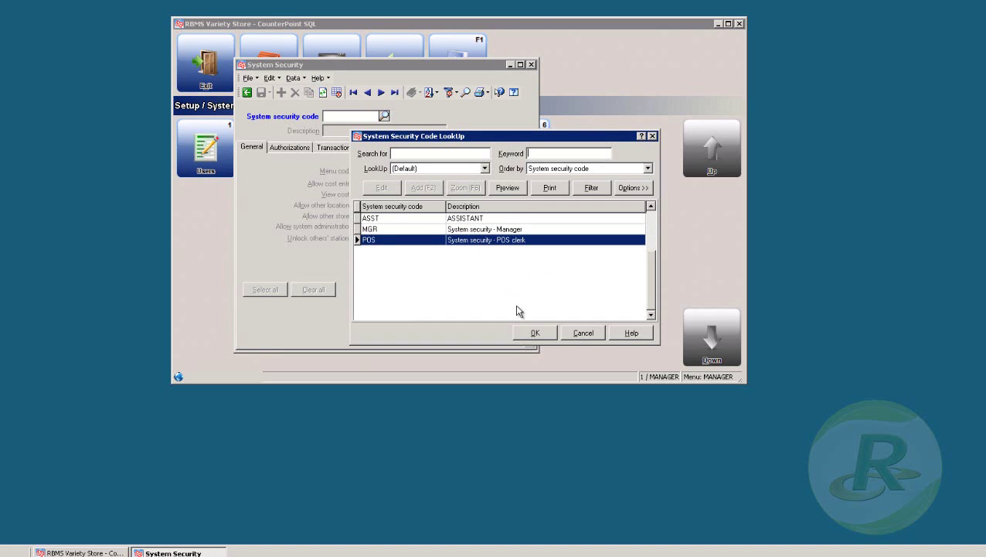
{"action": "left_click", "coordinate": [534, 333]}
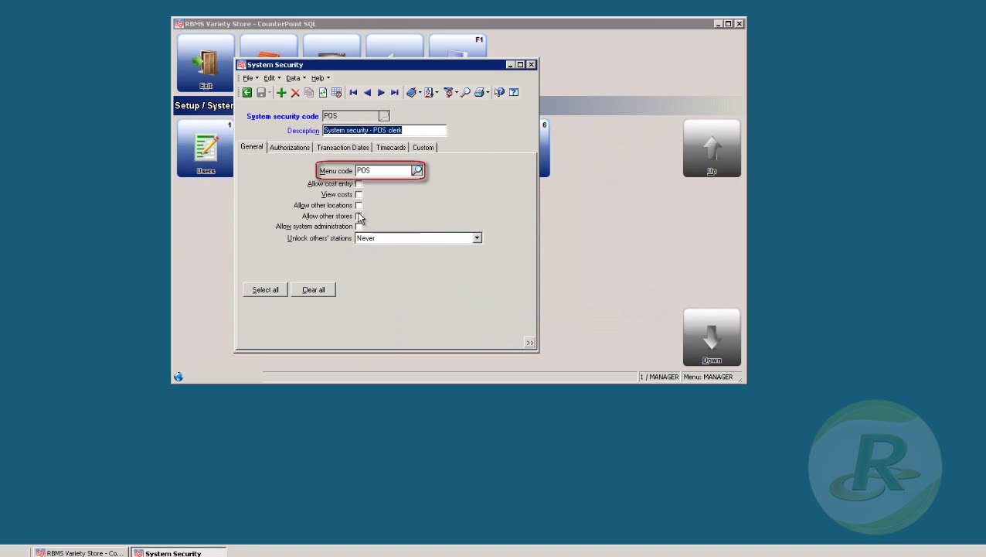
{"action": "left_click", "coordinate": [292, 149]}
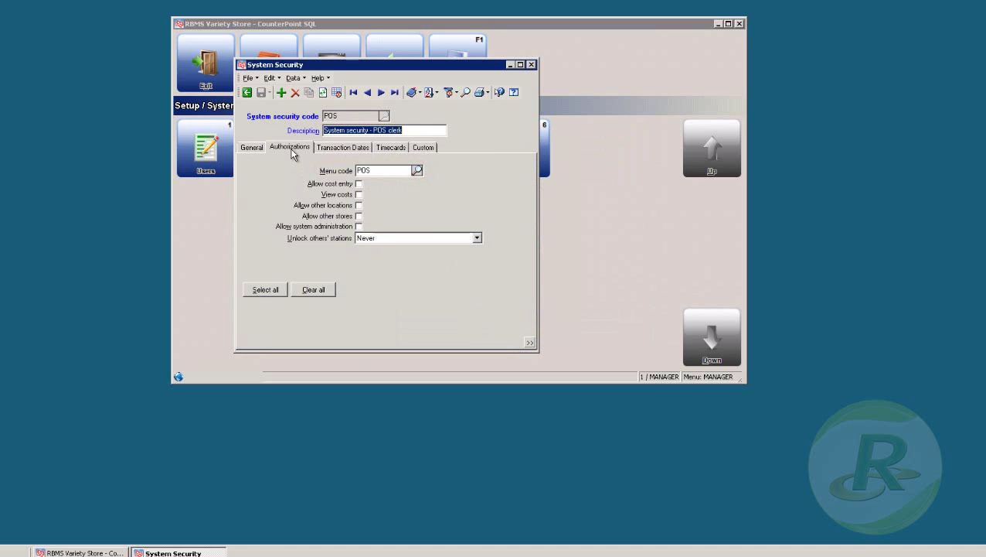
{"action": "left_click", "coordinate": [347, 150]}
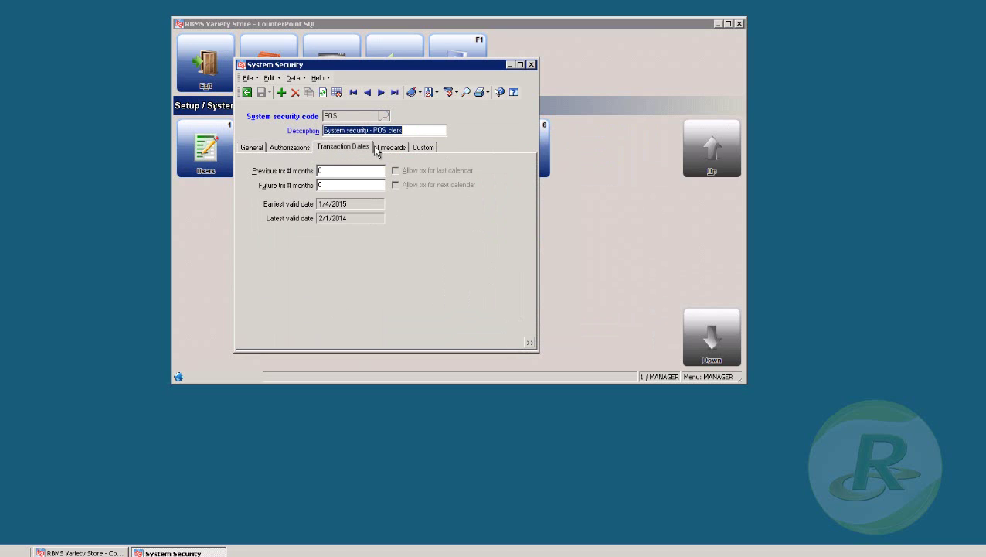
{"action": "left_click", "coordinate": [531, 65]}
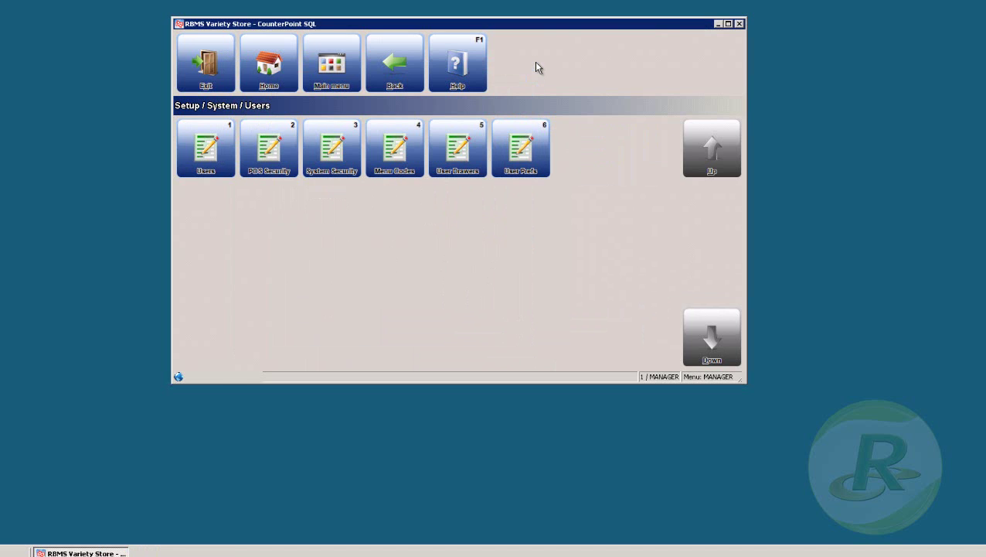
{"action": "left_click", "coordinate": [400, 147]}
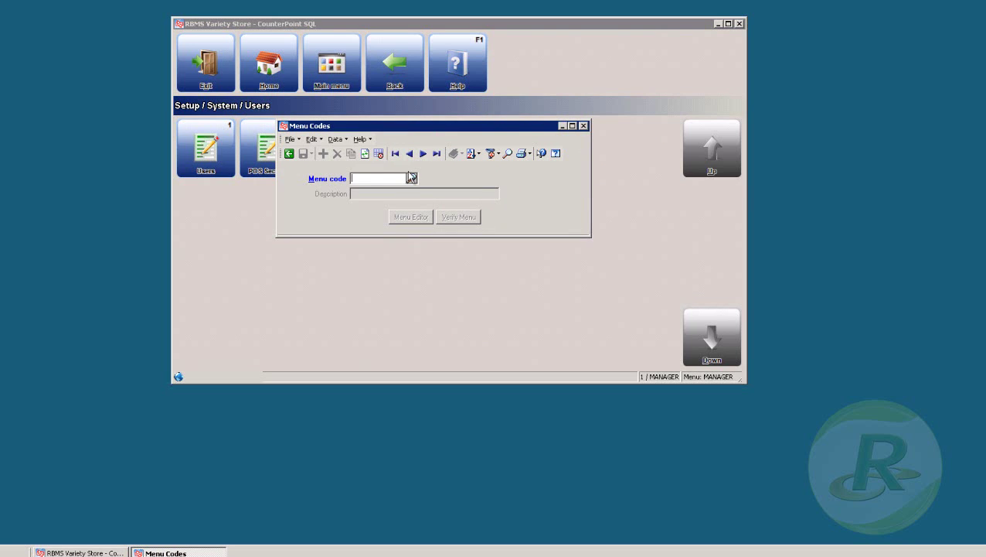
{"action": "left_click", "coordinate": [410, 178]}
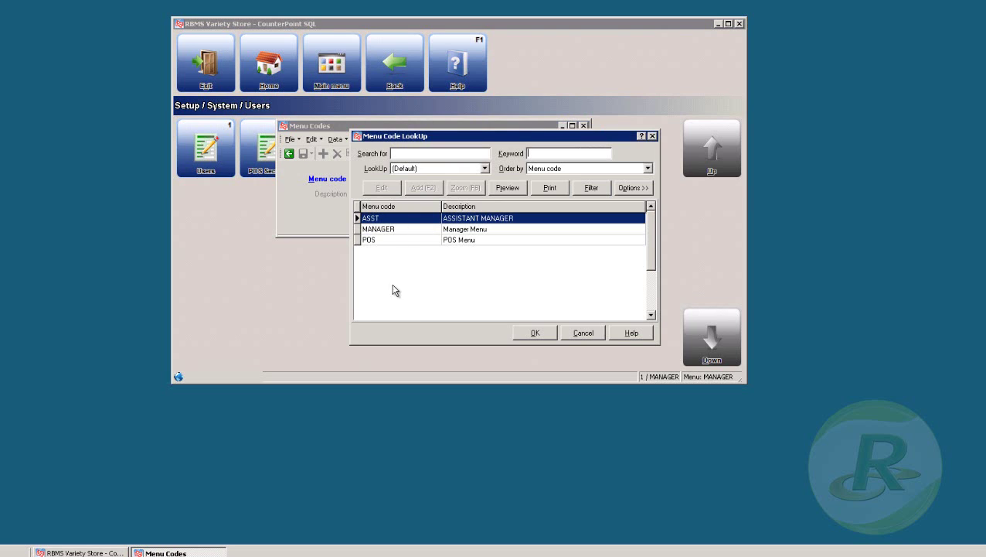
{"action": "left_click", "coordinate": [474, 241]}
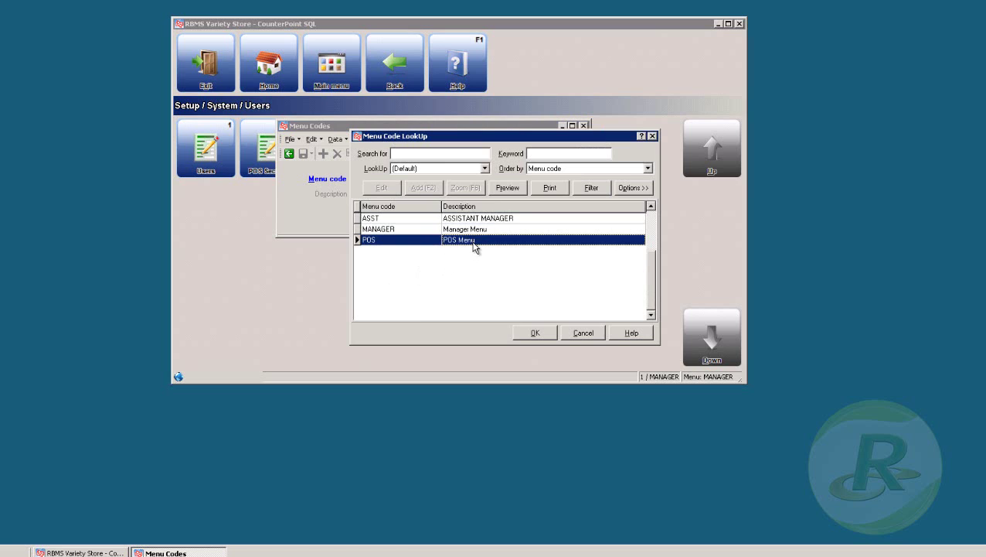
{"action": "left_click", "coordinate": [534, 332]}
{"action": "left_click", "coordinate": [413, 218]}
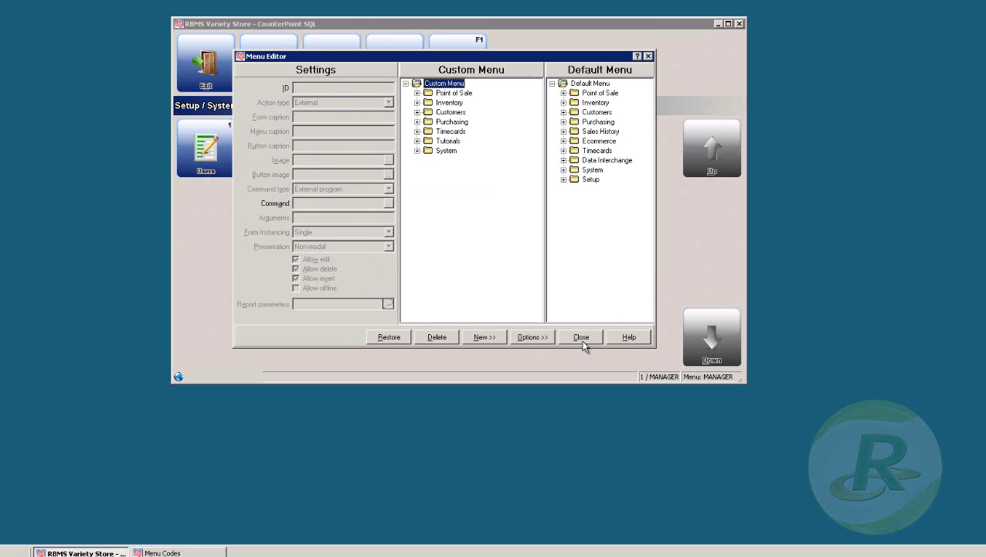
{"action": "left_click", "coordinate": [583, 341]}
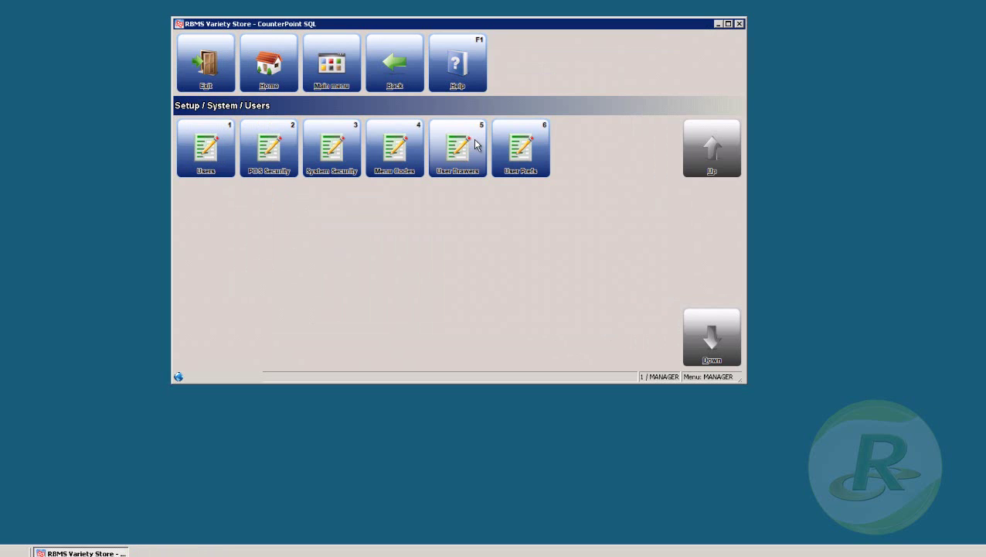
{"action": "left_click", "coordinate": [475, 139]}
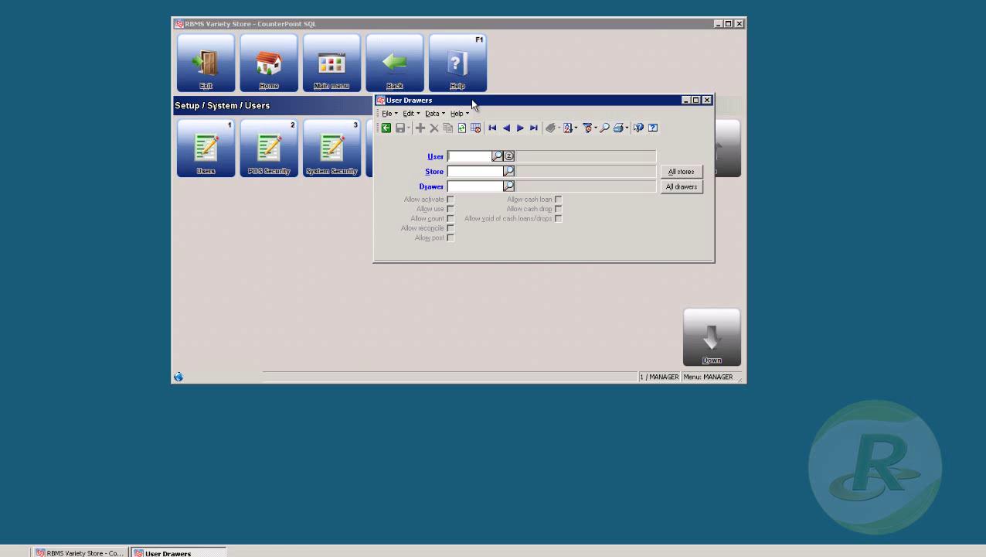
{"action": "left_click", "coordinate": [507, 128]}
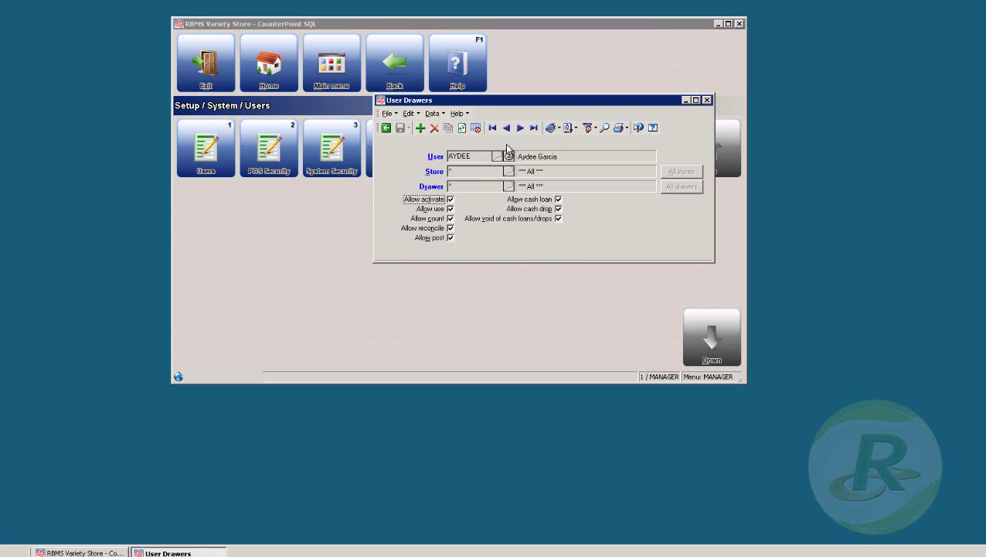
{"action": "left_click", "coordinate": [705, 100]}
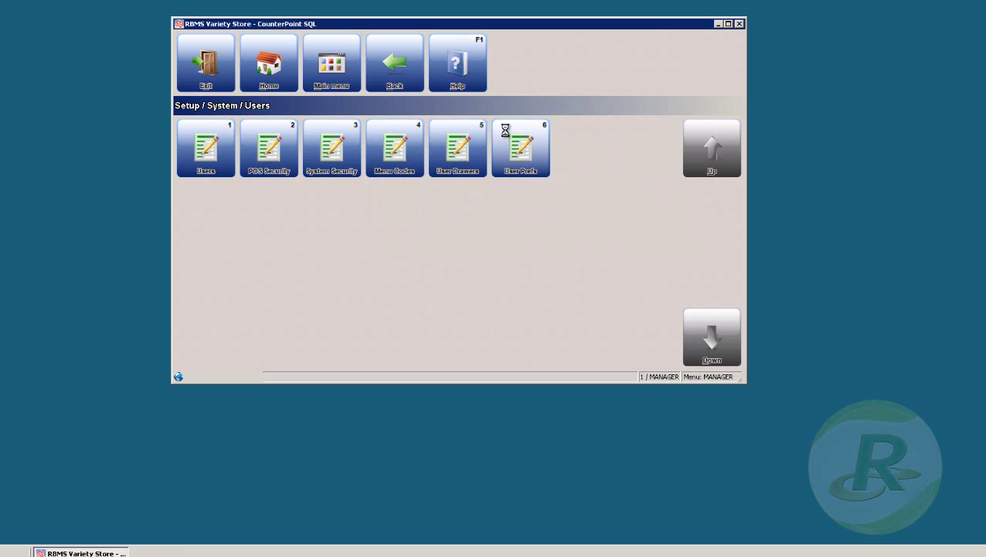
Step: Load user 0000 (Manager Override) in User Preferences and view its Message settings
{"action": "left_click", "coordinate": [506, 130]}
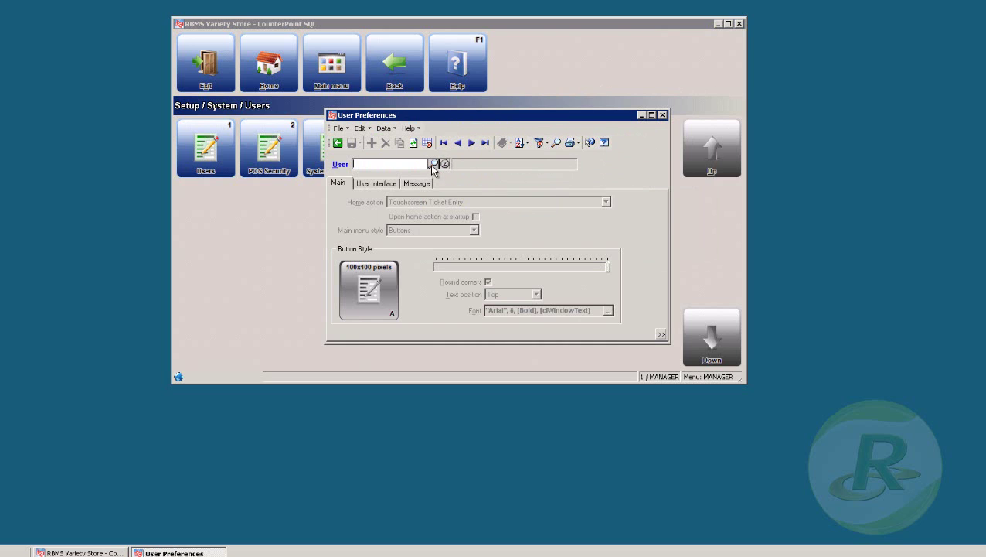
{"action": "left_click", "coordinate": [477, 144]}
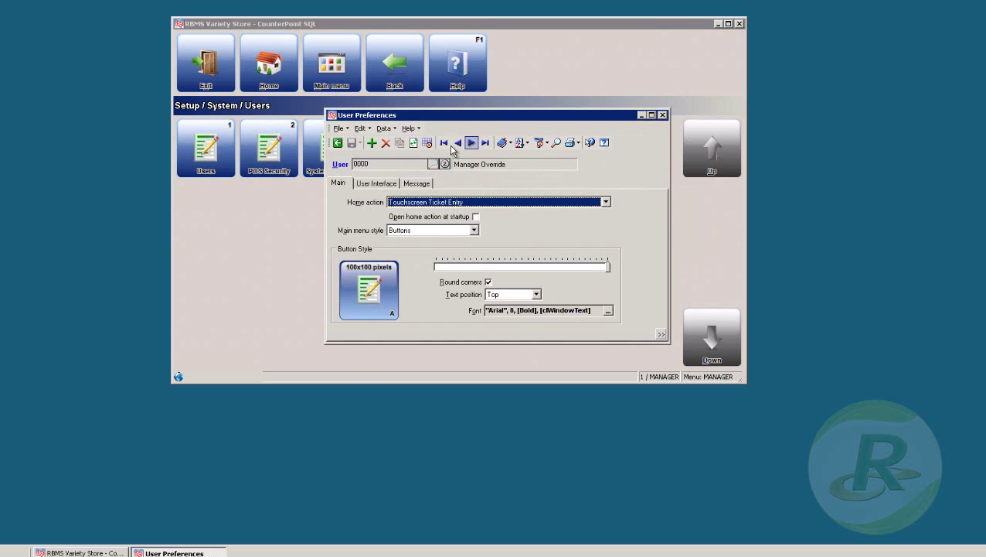
{"action": "left_click", "coordinate": [394, 183]}
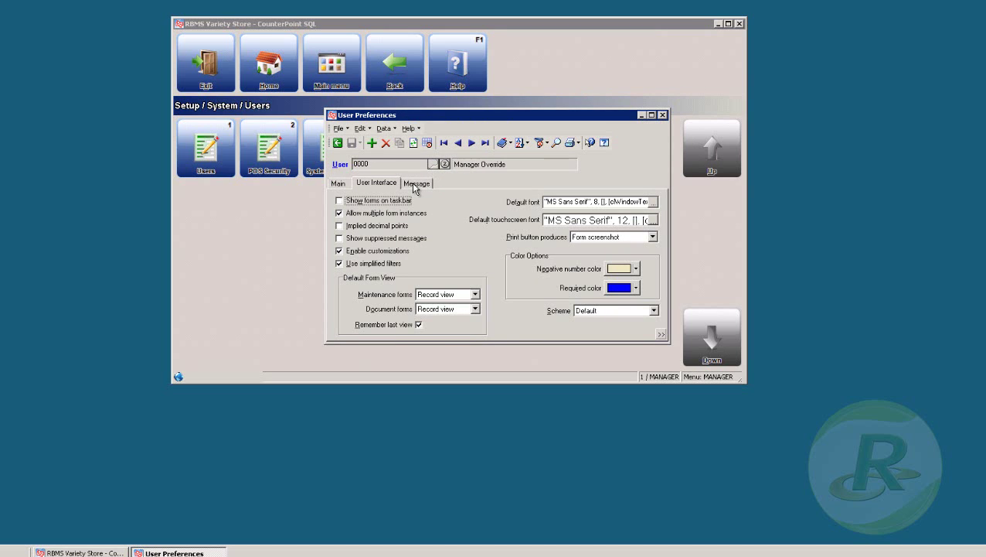
{"action": "left_click", "coordinate": [414, 184]}
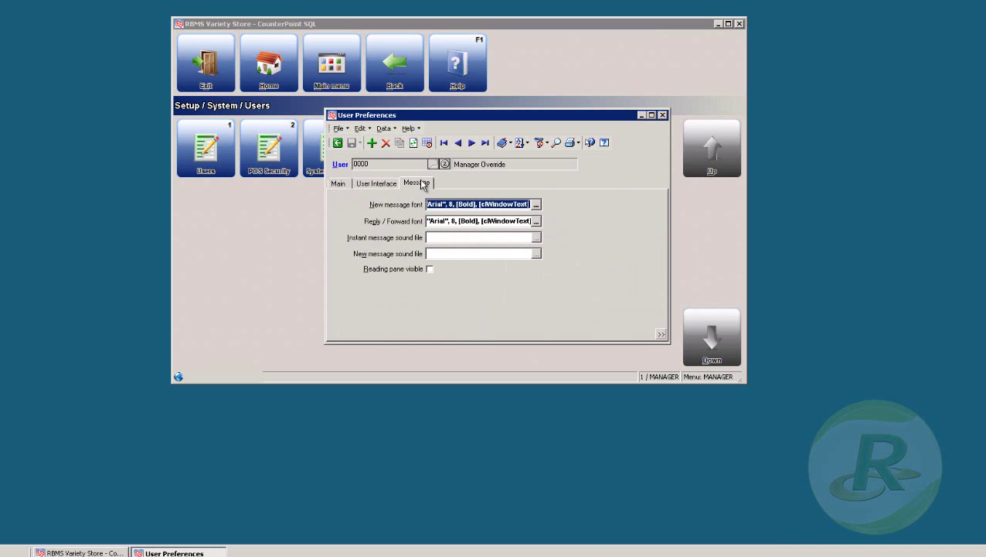